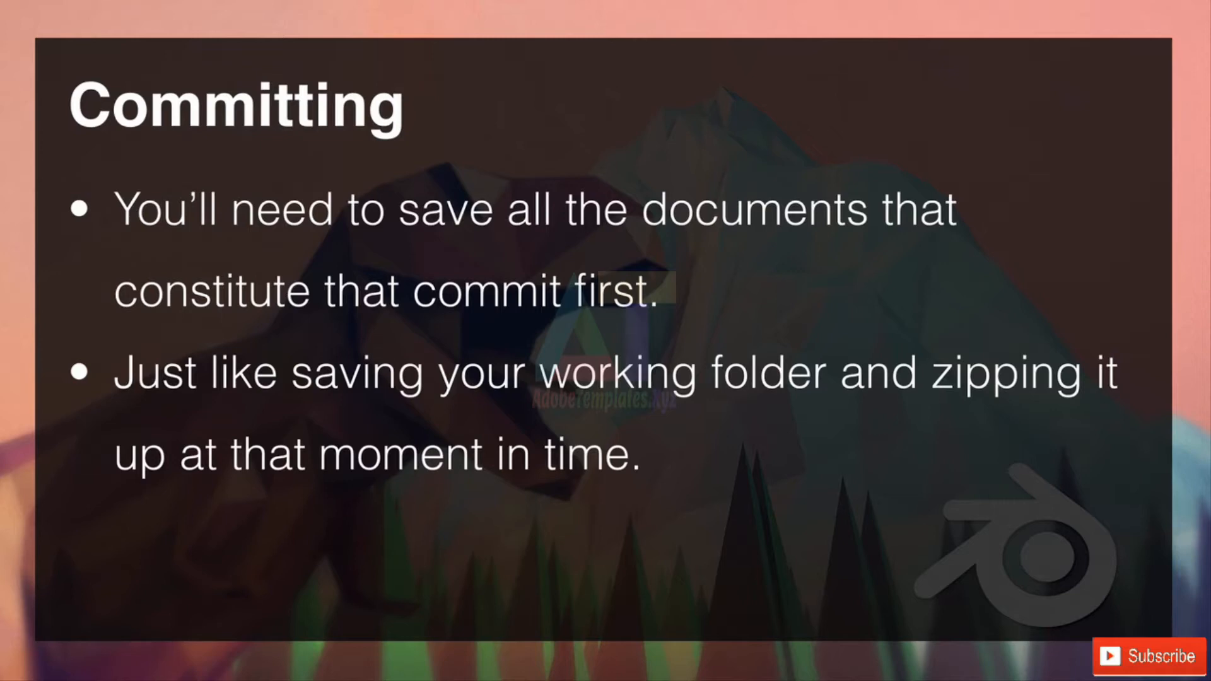
Open the repos folder and compare the contents of 07.Game.Asset.Pack and 07.Game.Asset.Pack.Example
key(Escape)
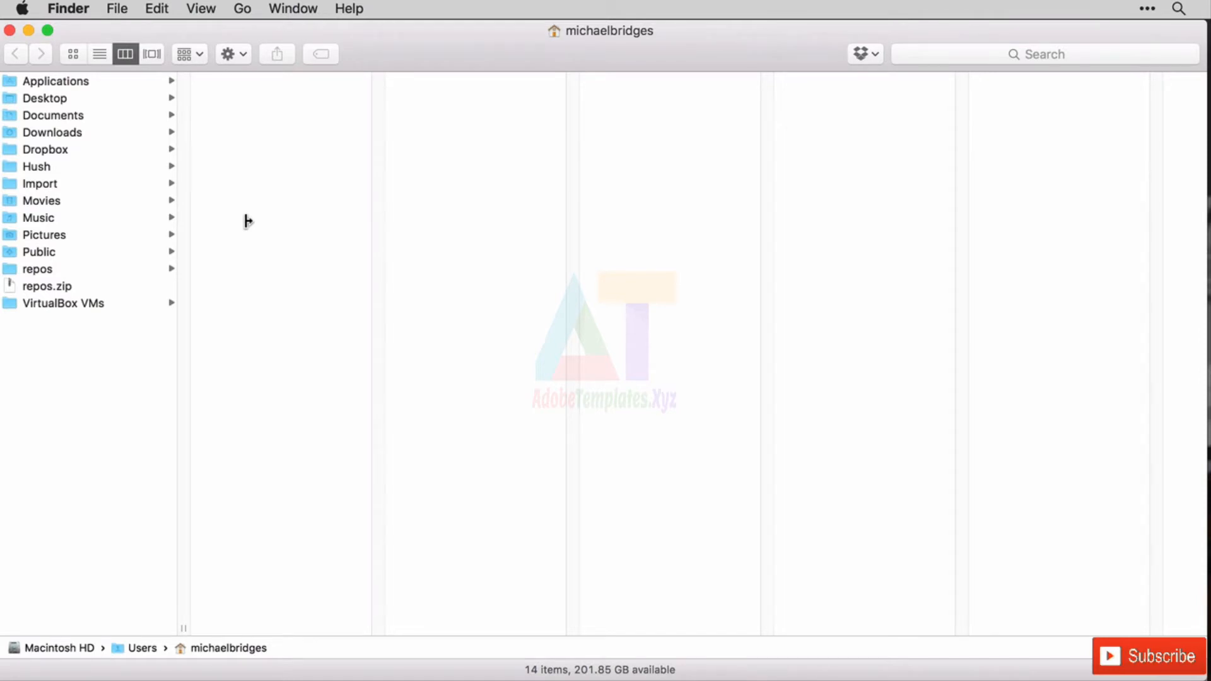
click(41, 270)
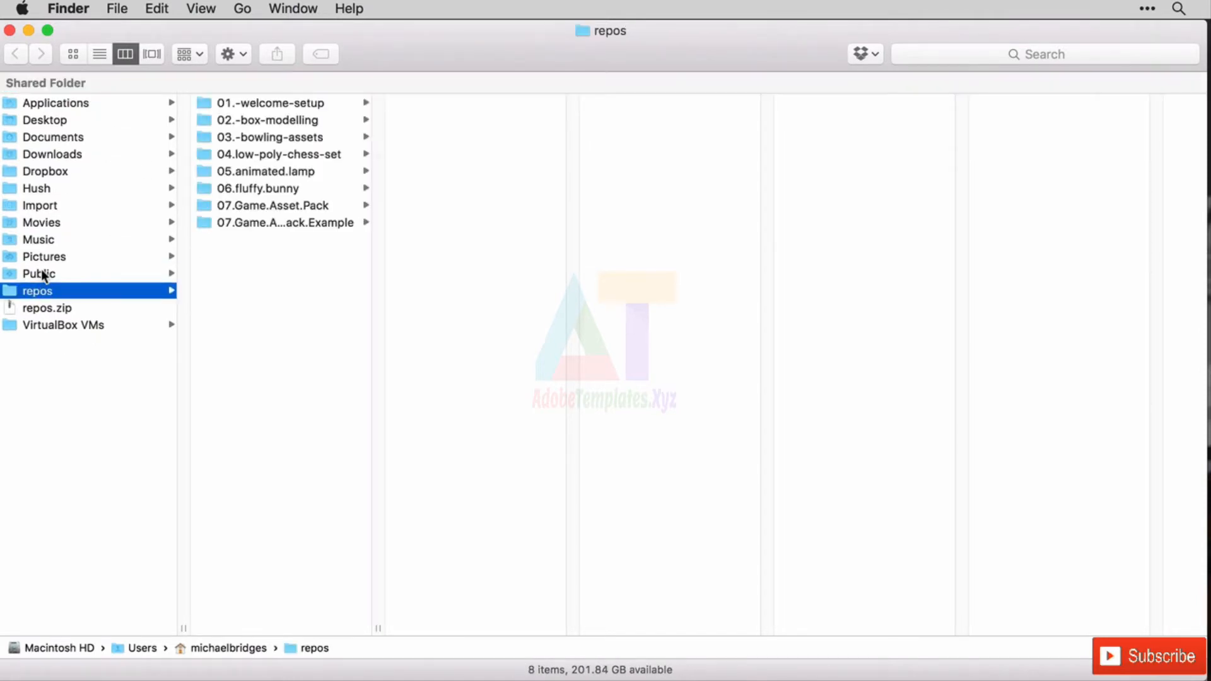
click(271, 206)
click(289, 223)
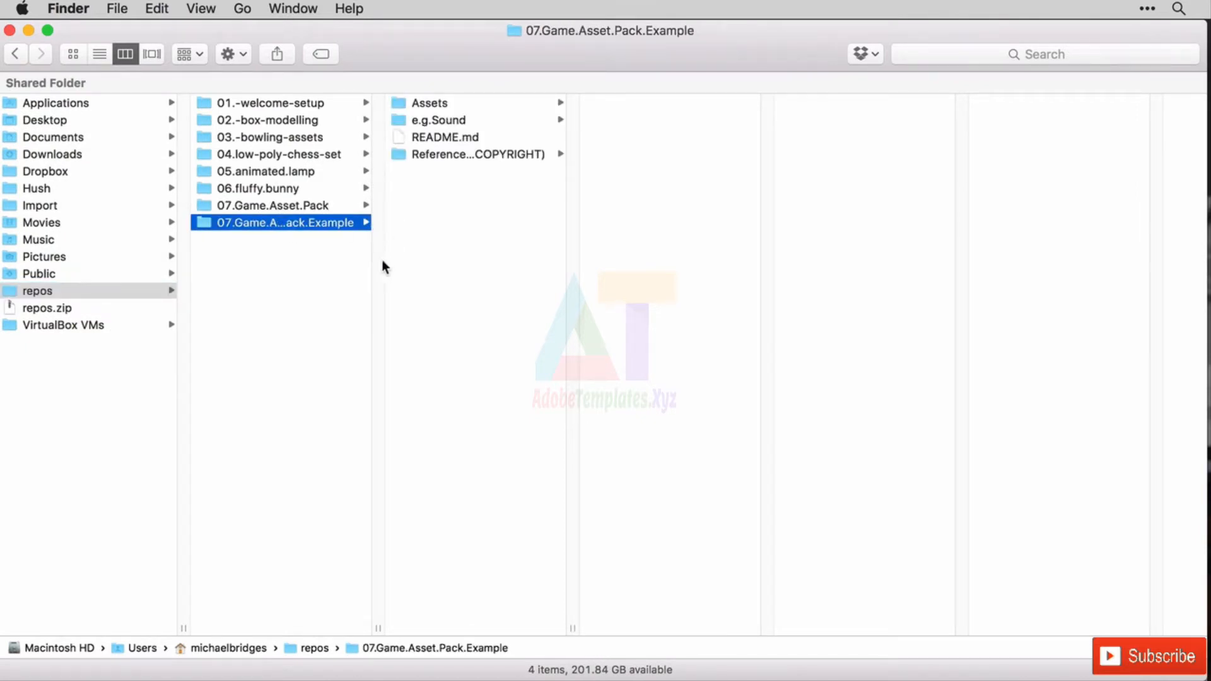
click(296, 203)
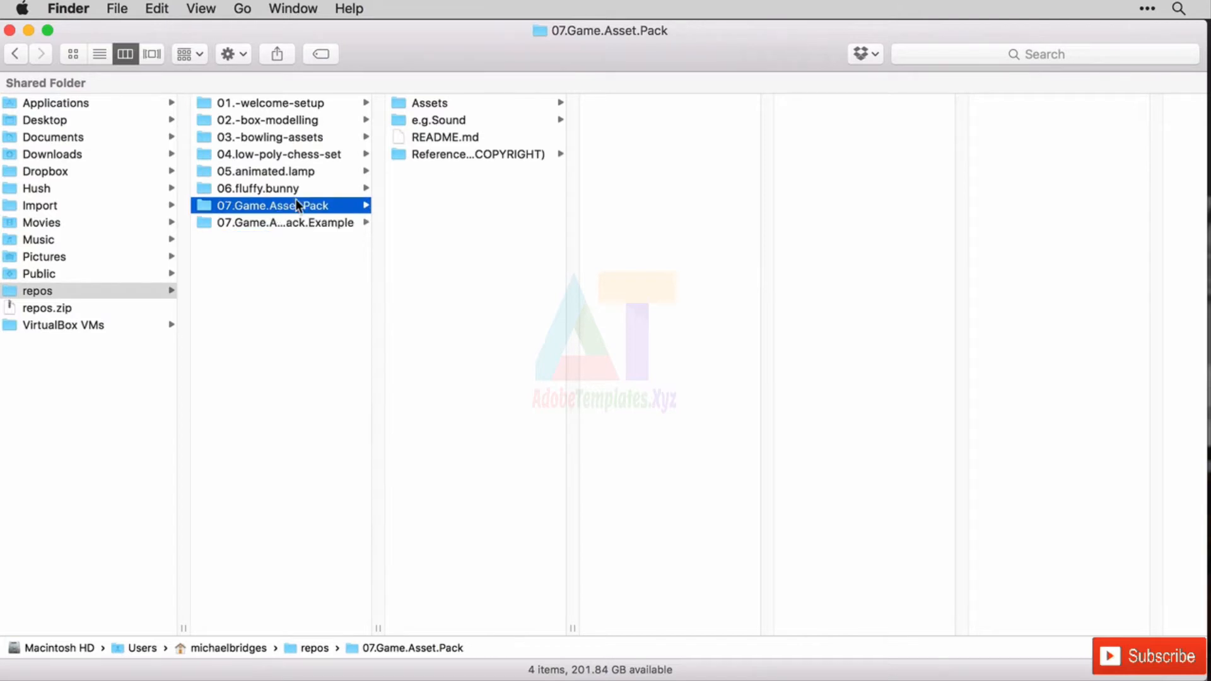
click(301, 224)
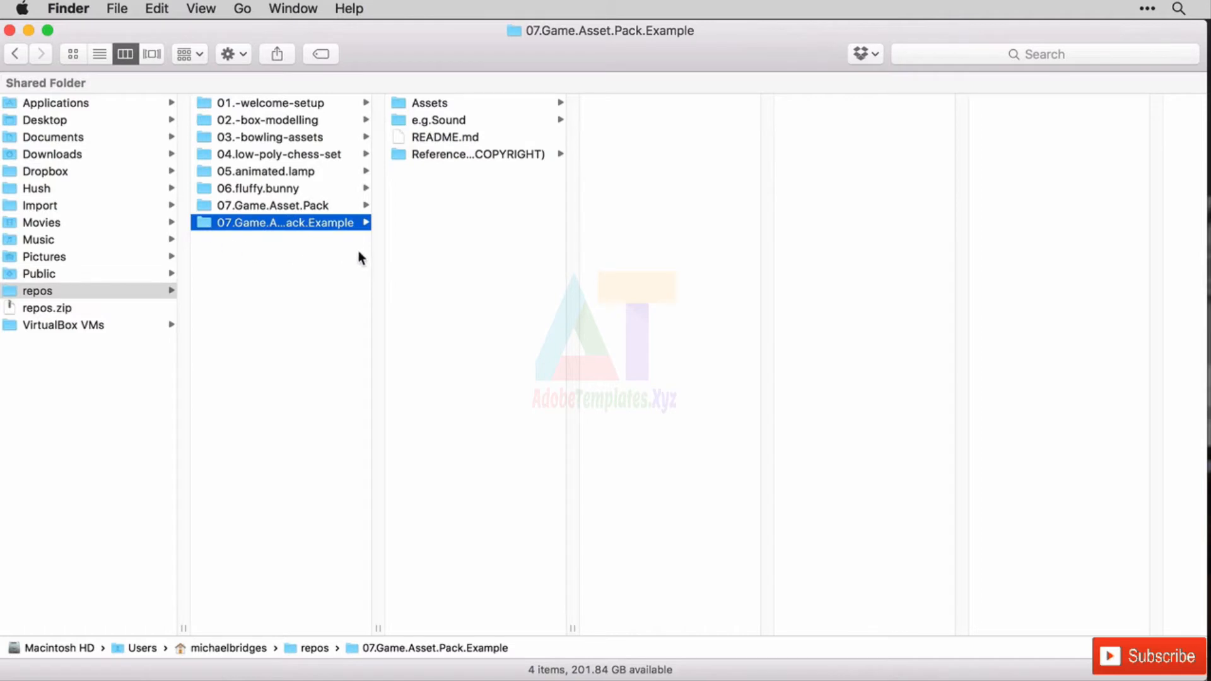
Switch to SourceTree and bring up its repository list window
mouse_move(1209, 205)
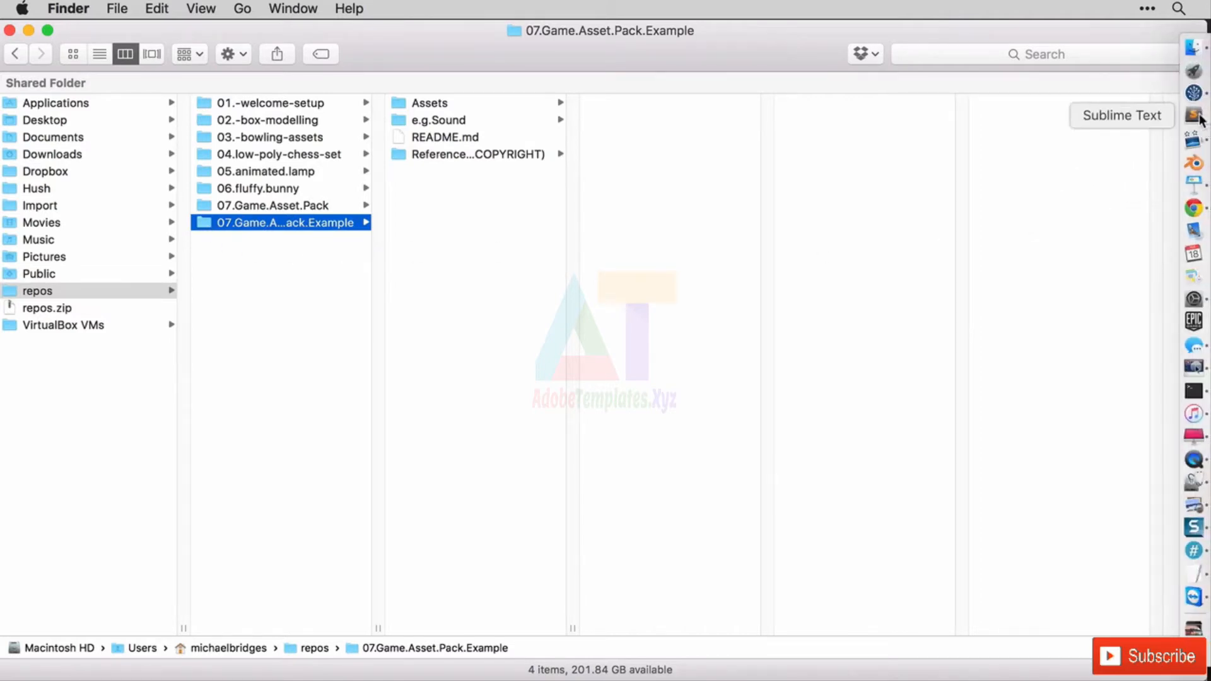
click(1195, 95)
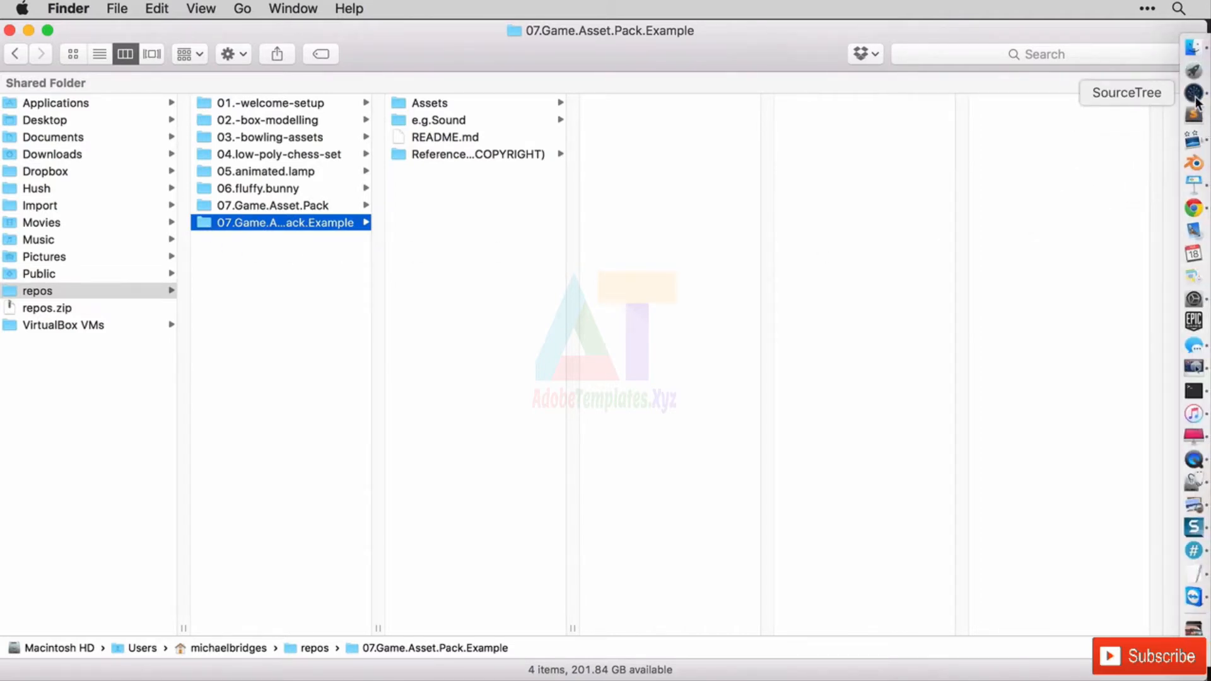
right_click(1196, 97)
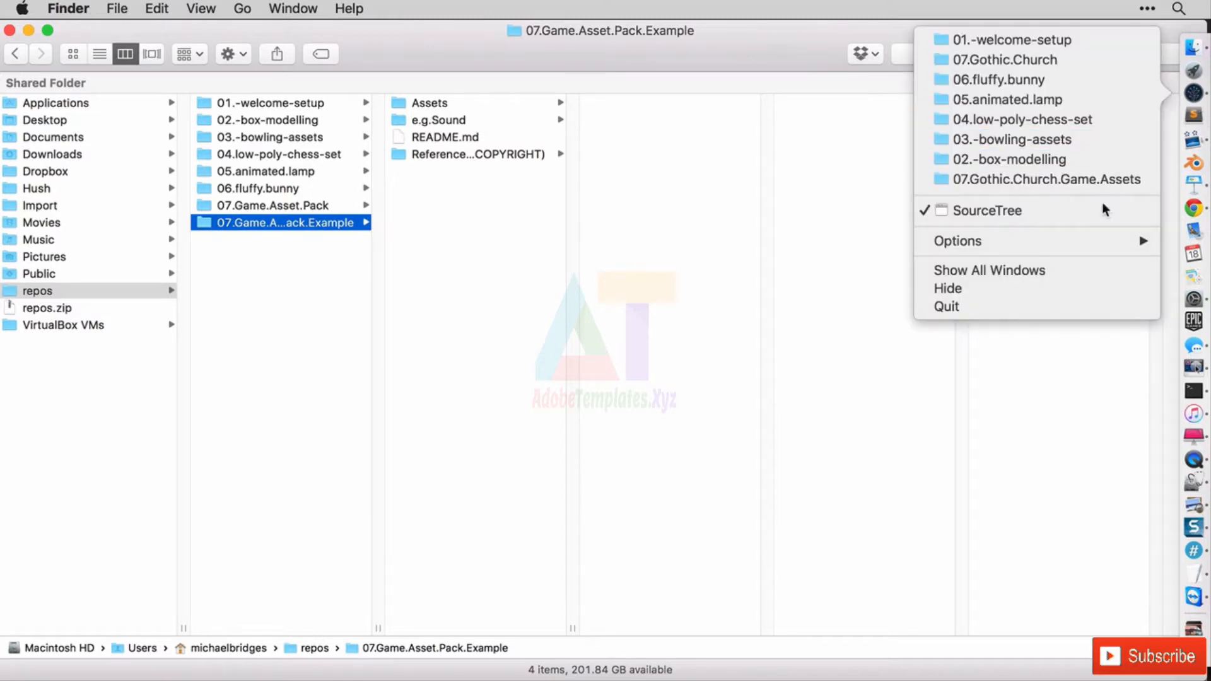
click(1082, 214)
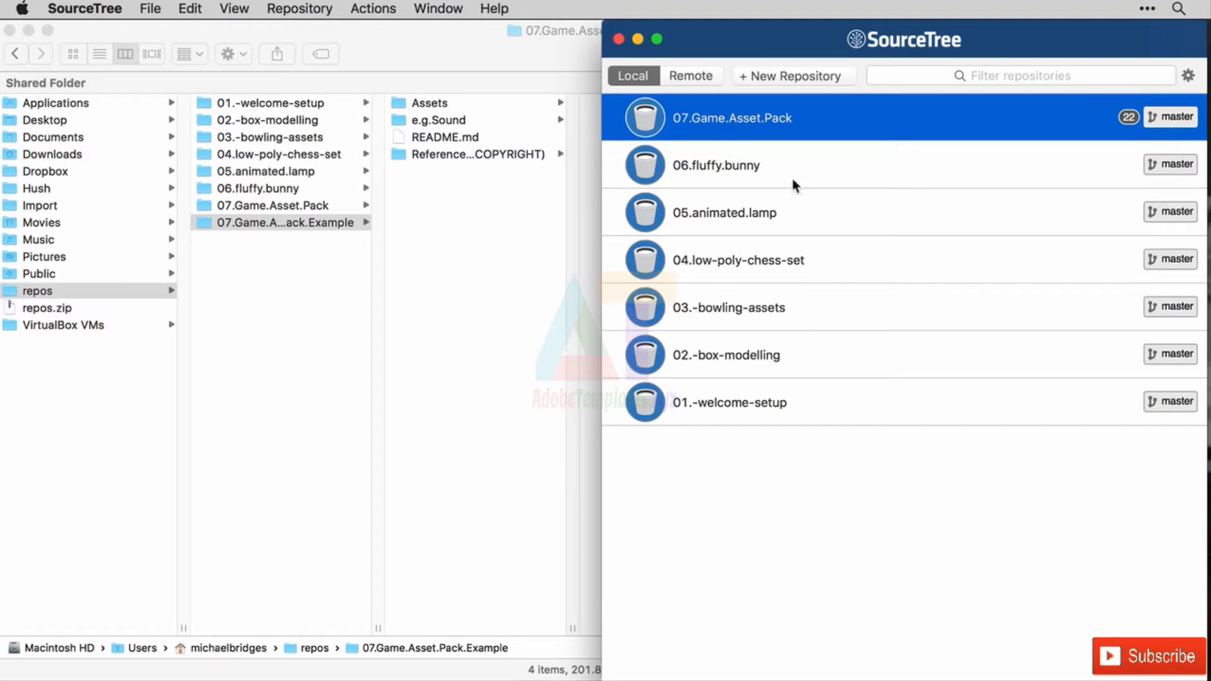
Start a new local repository with the 07.Game.Asset.Pack.Example folder inside repos as its destination path
click(788, 79)
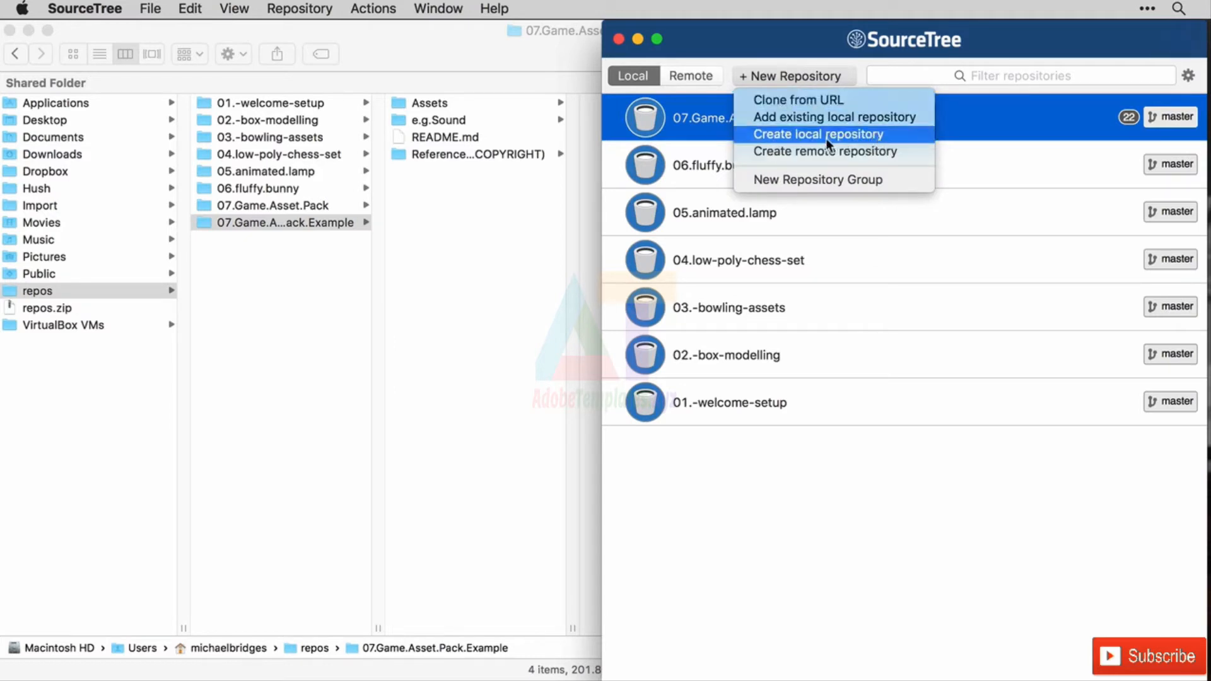
click(887, 135)
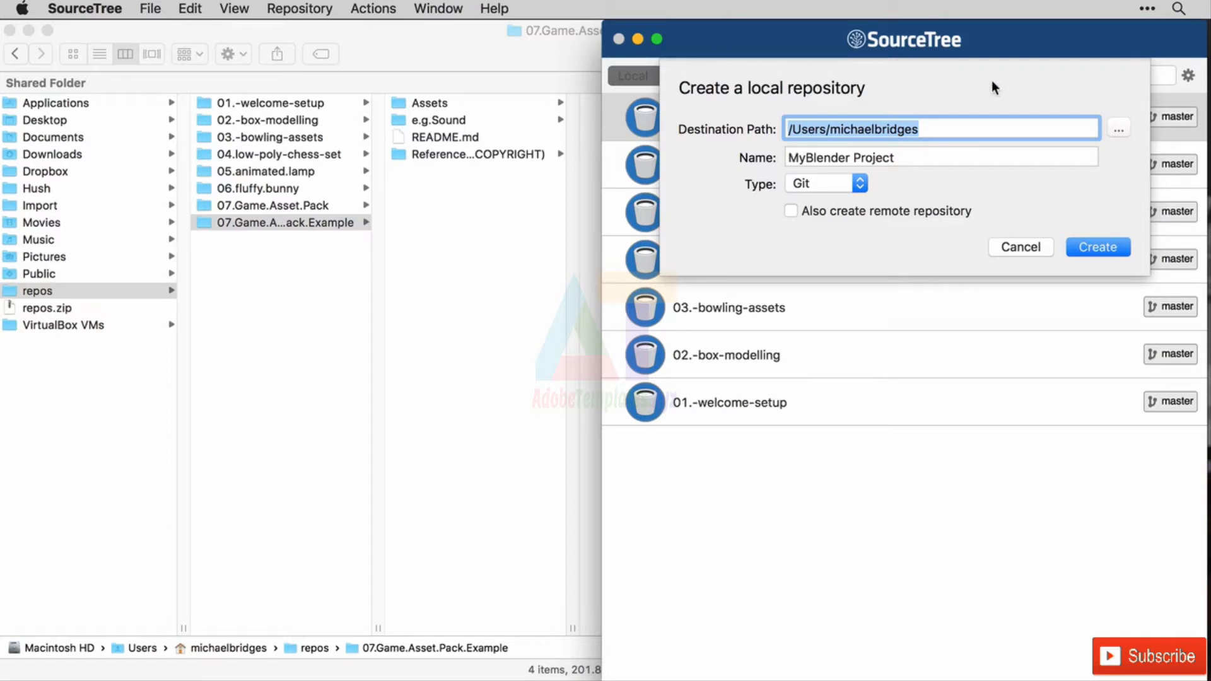
click(1118, 130)
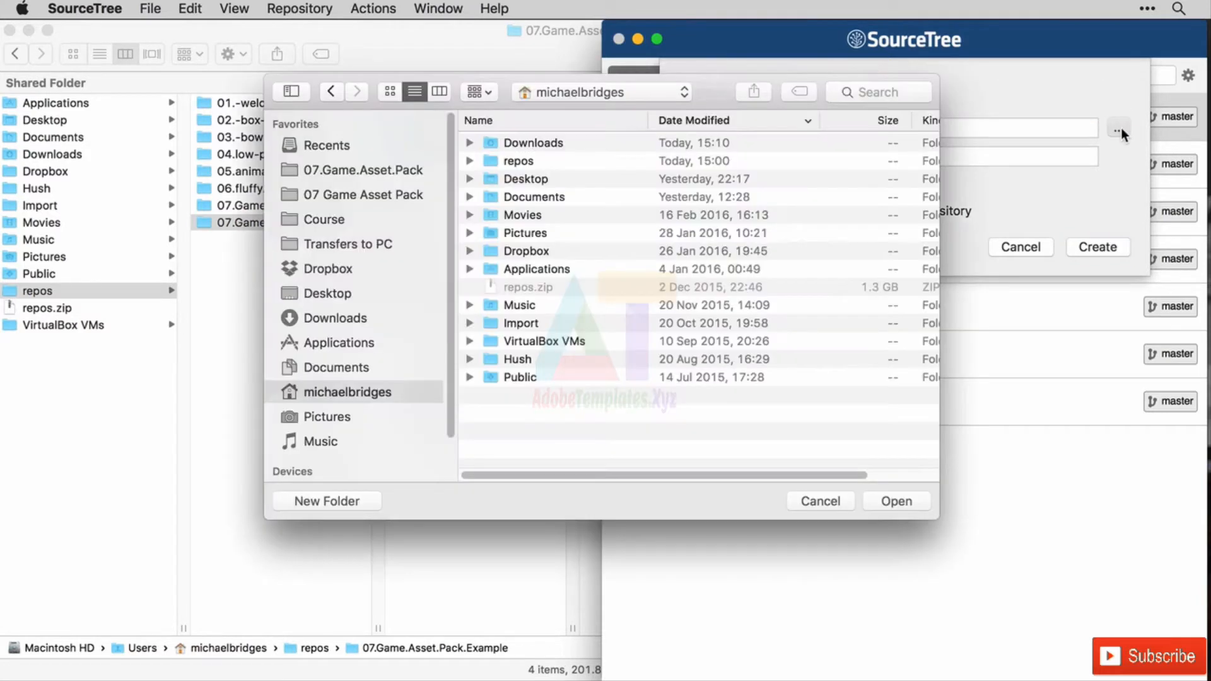
double_click(502, 163)
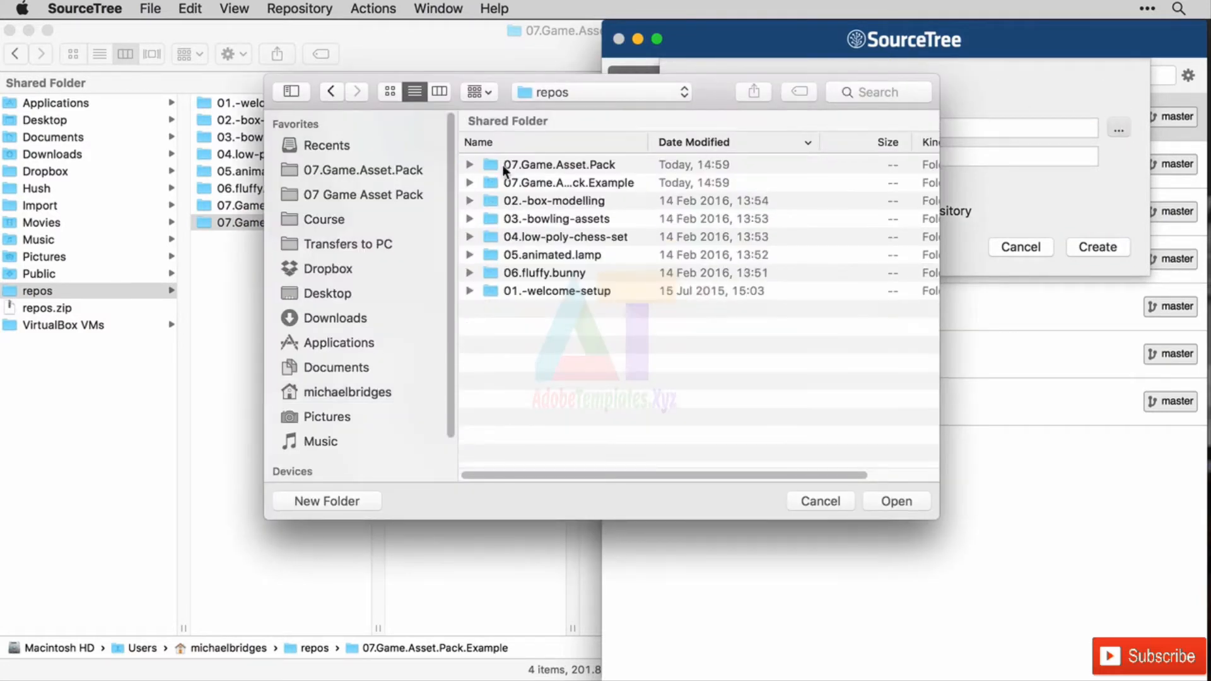
click(570, 183)
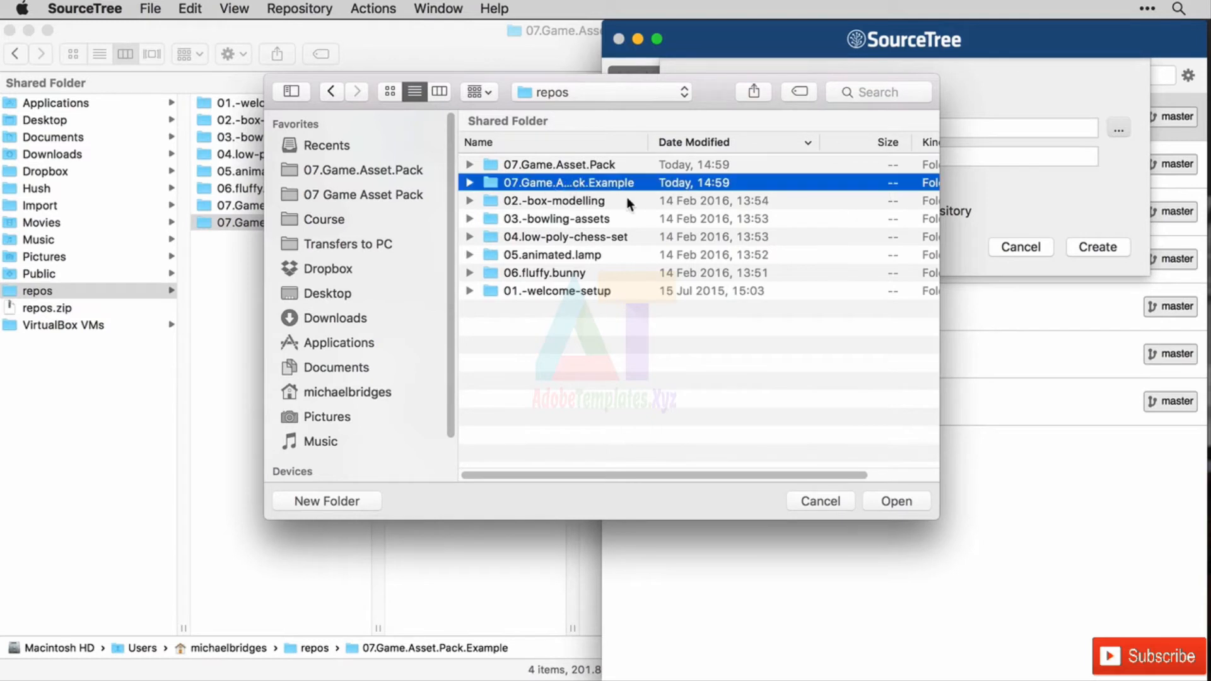
click(888, 503)
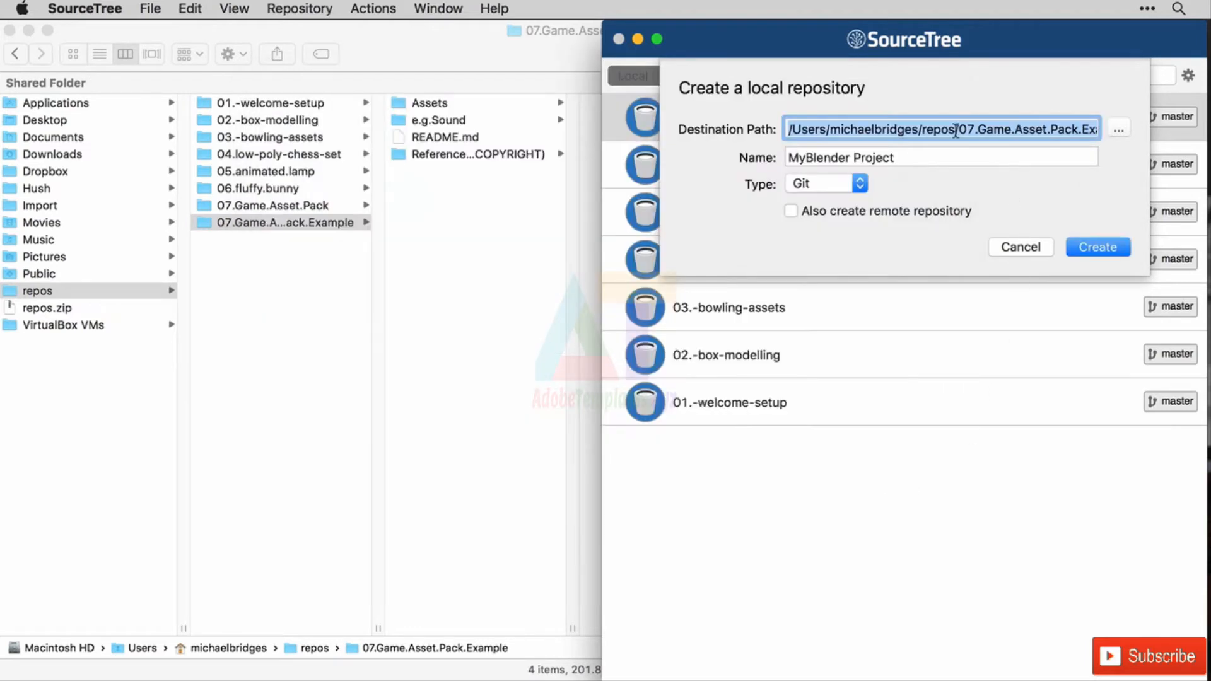
Name the new Git repository MyBlenderProject, without a space, and create it
key(Tab)
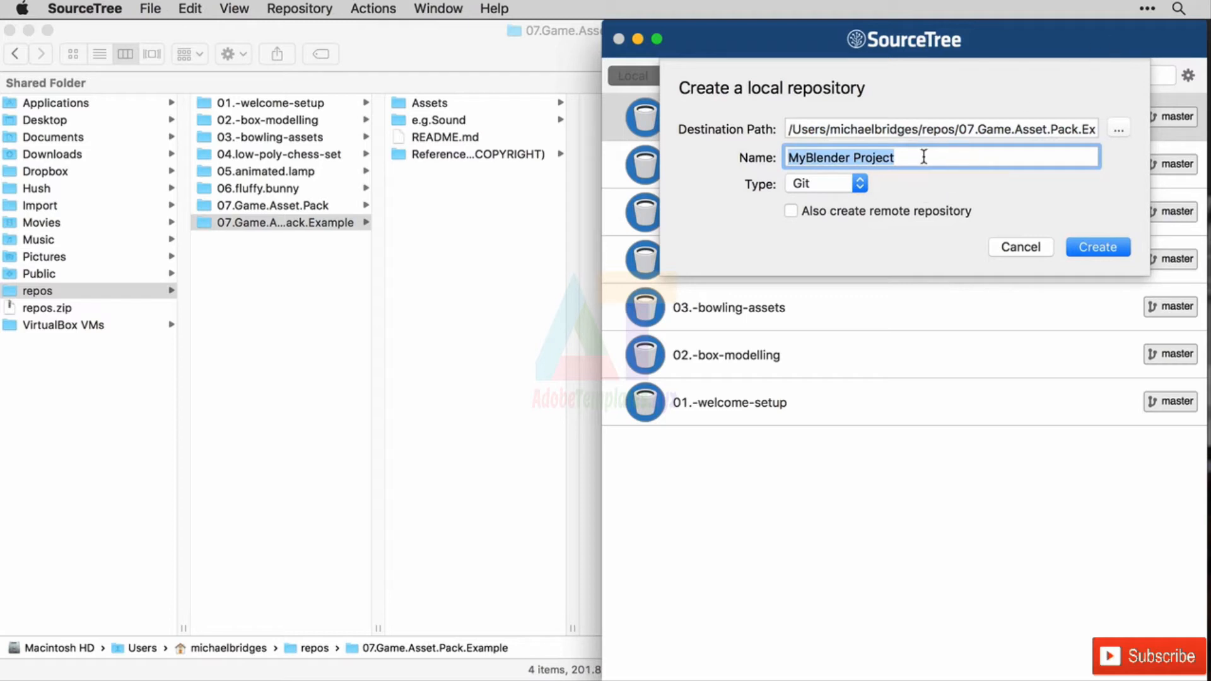
click(859, 157)
key(Left)
key(BackSpace)
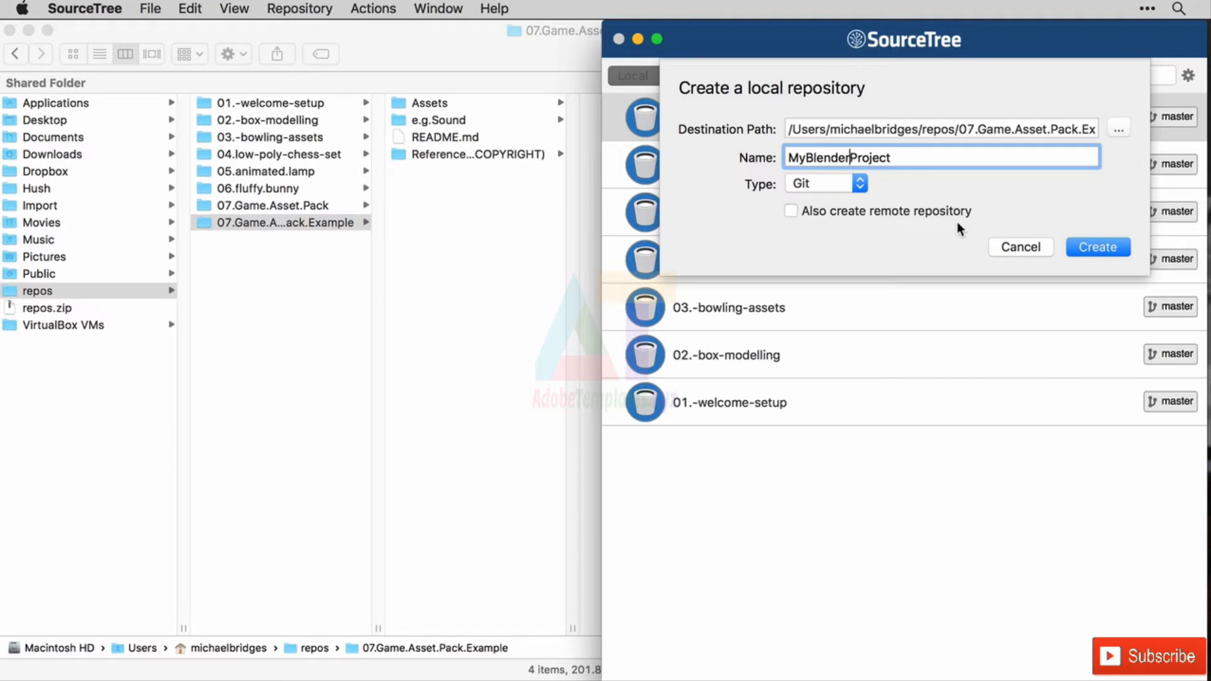
click(1111, 251)
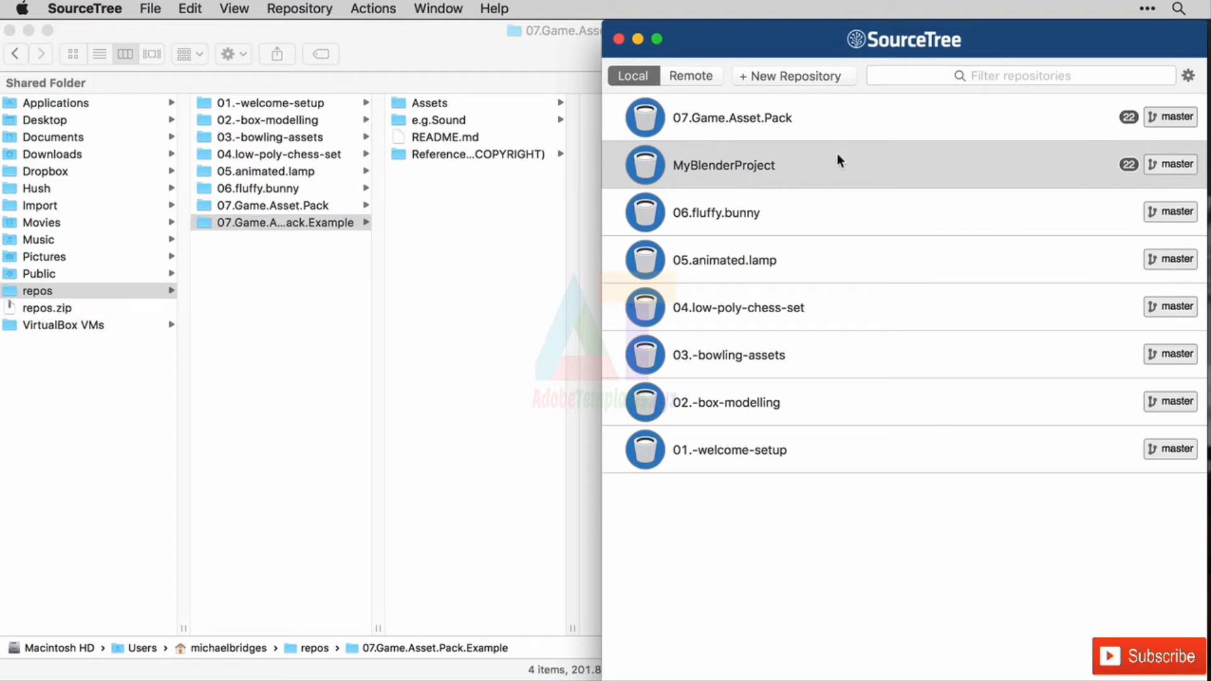
Open the MyBlenderProject repository and enlarge the staged files area and the file lists' width
click(731, 165)
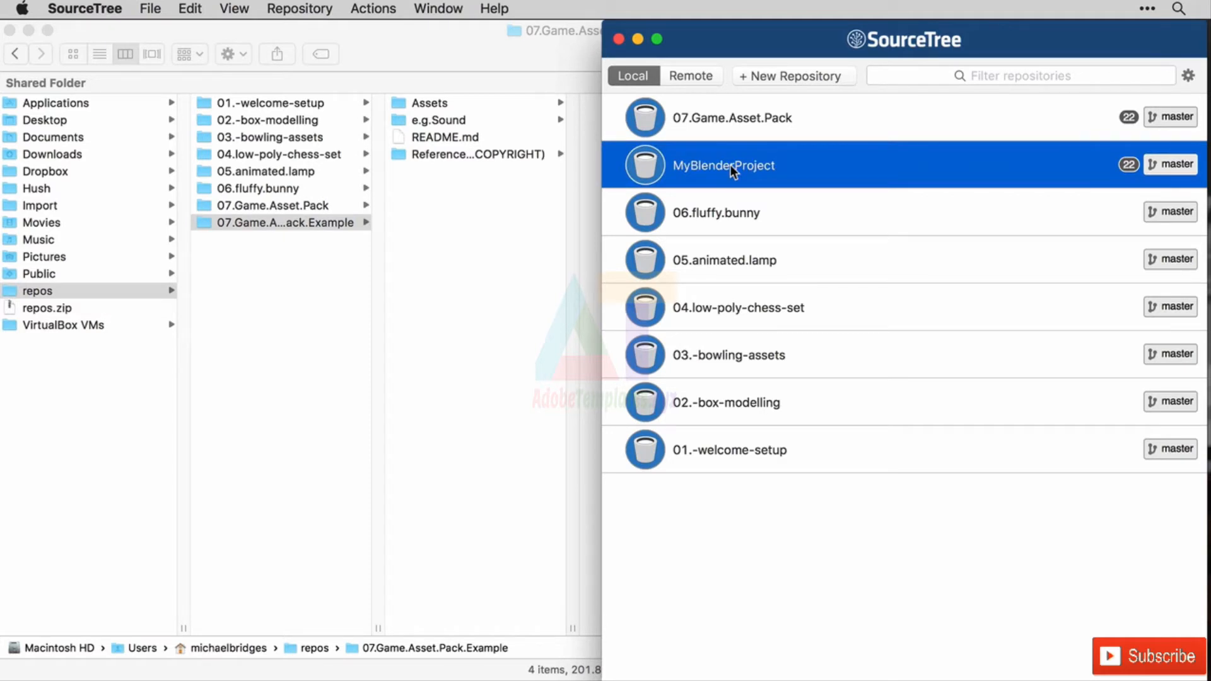
double_click(731, 164)
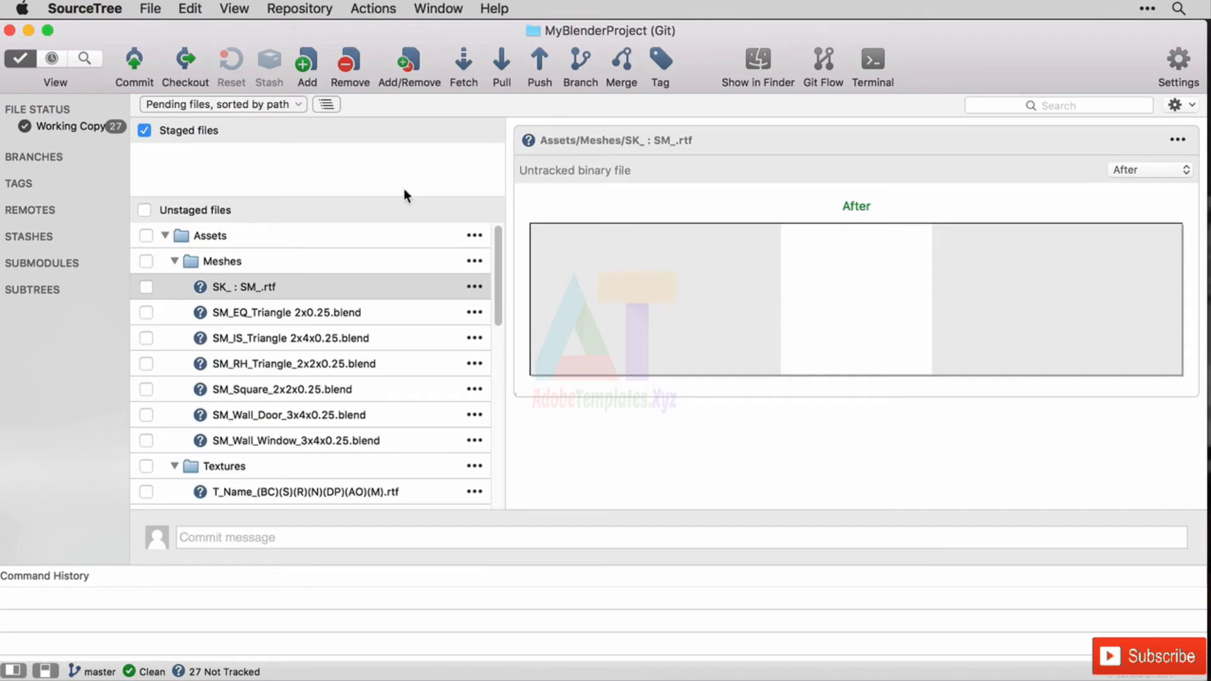
drag(410, 198, 422, 383)
drag(504, 281, 662, 303)
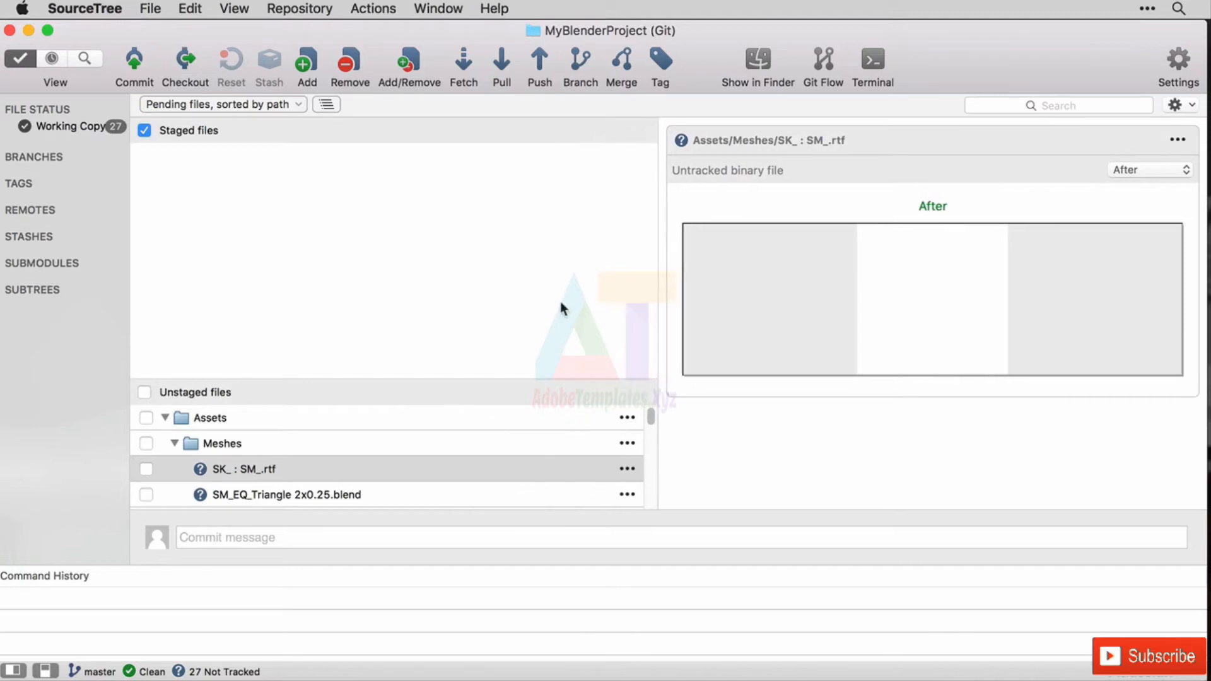
drag(400, 379, 422, 311)
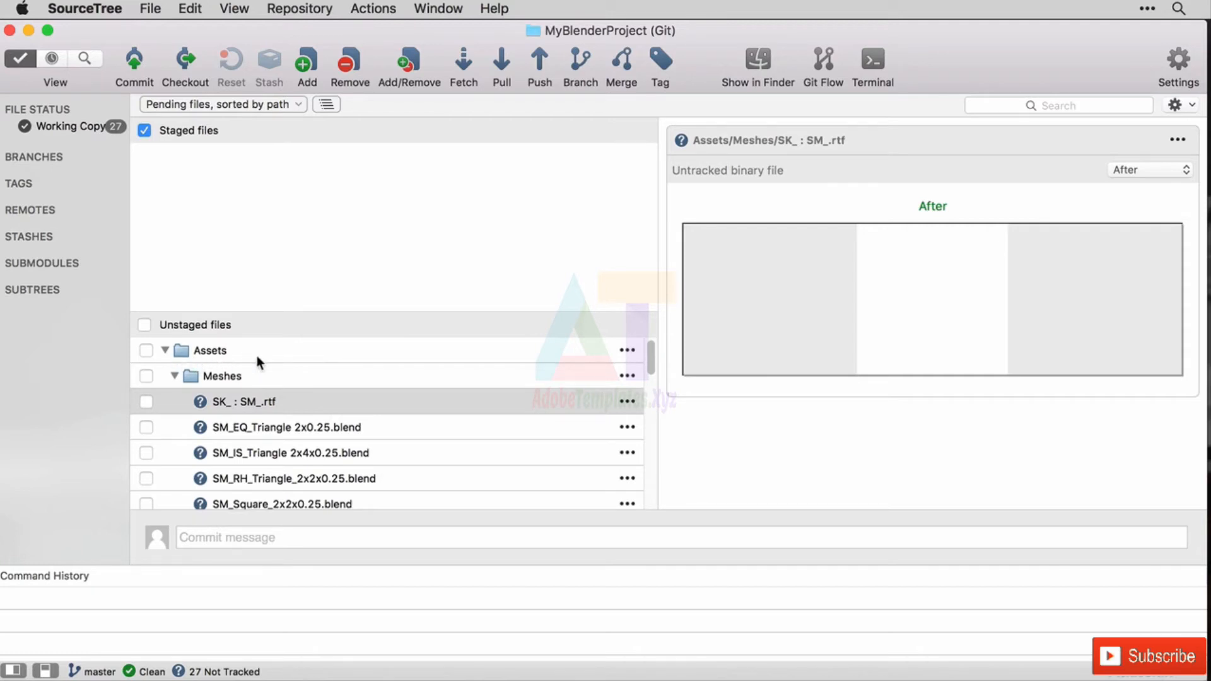
Look over the unstaged files and collapse the Meshes and Textures folders under Assets
scroll(236, 357, down, 2)
scroll(250, 354, up, 2)
click(174, 376)
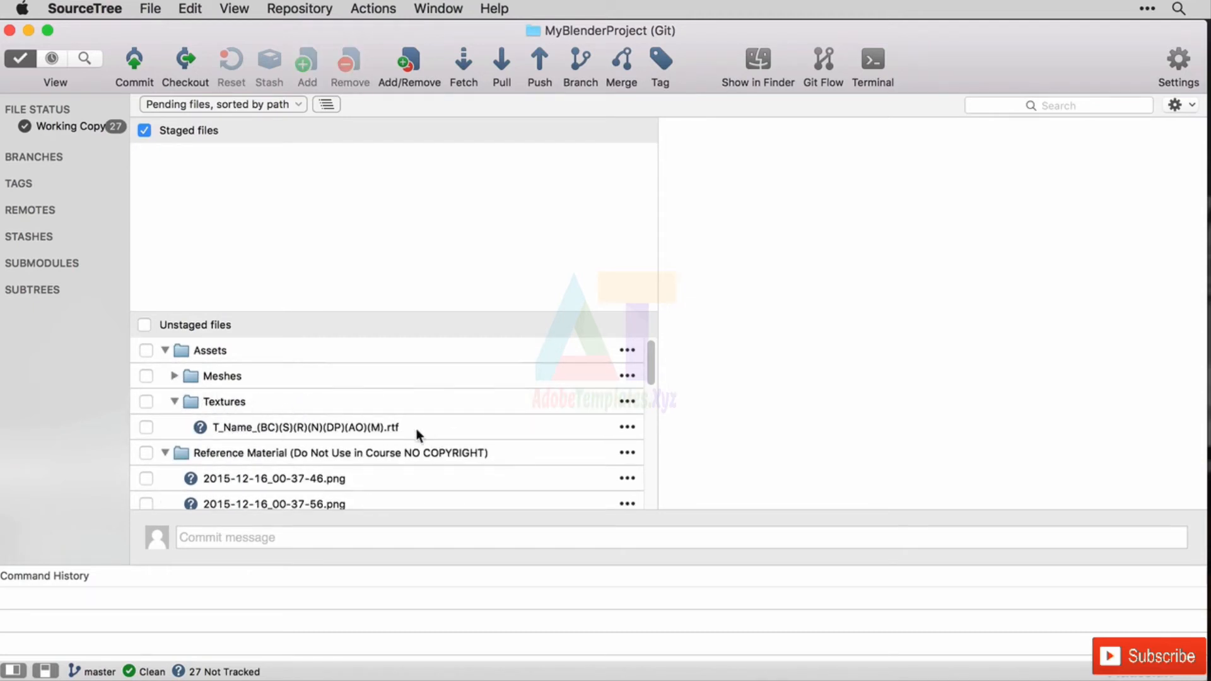
click(183, 399)
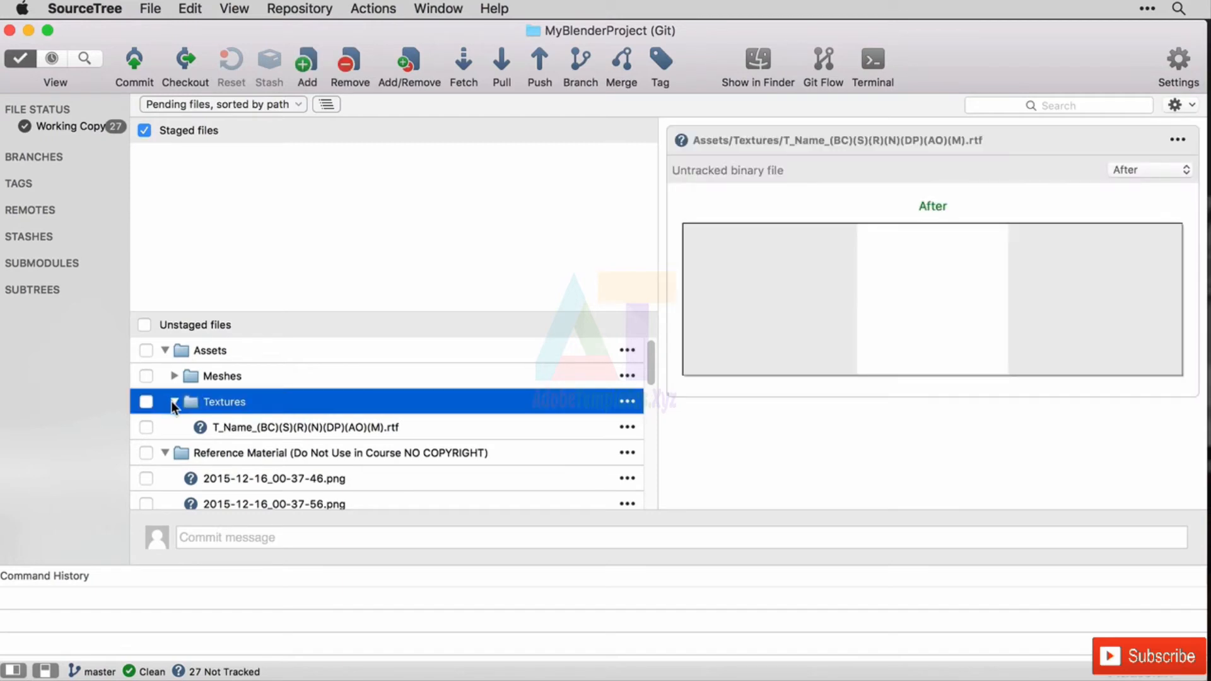
click(173, 401)
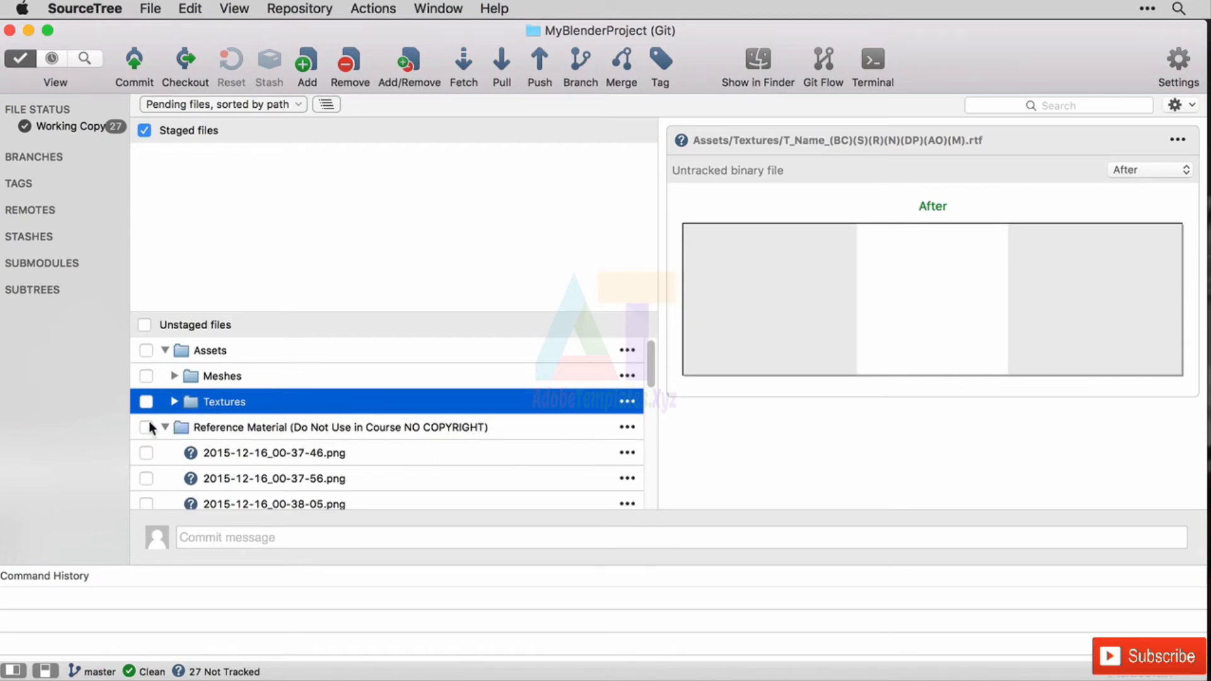
Ignore everything beneath the Reference Material folder, adding the entry to the global ignore list
click(253, 429)
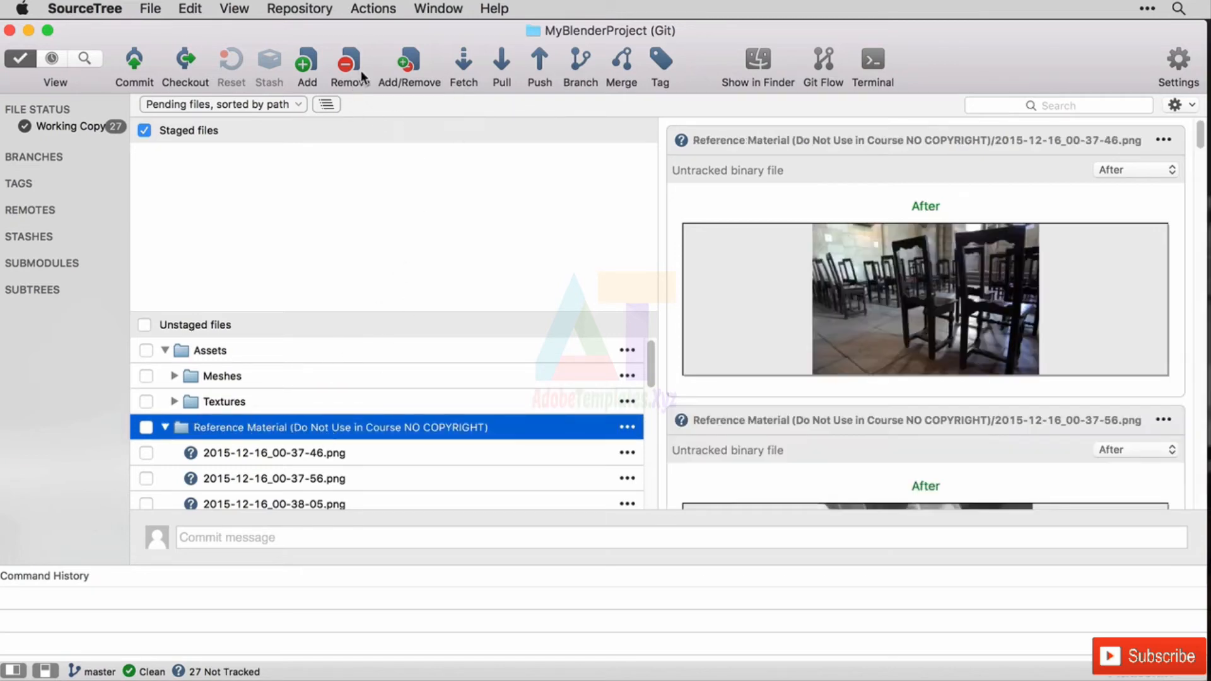
click(375, 8)
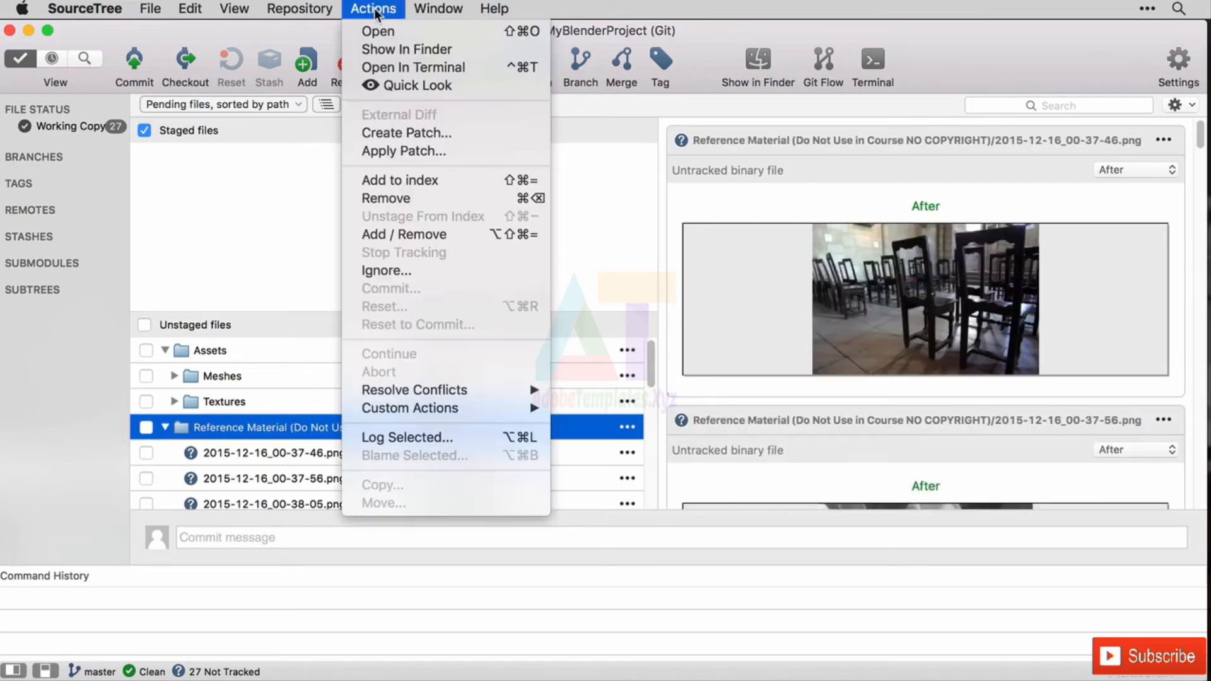
click(461, 268)
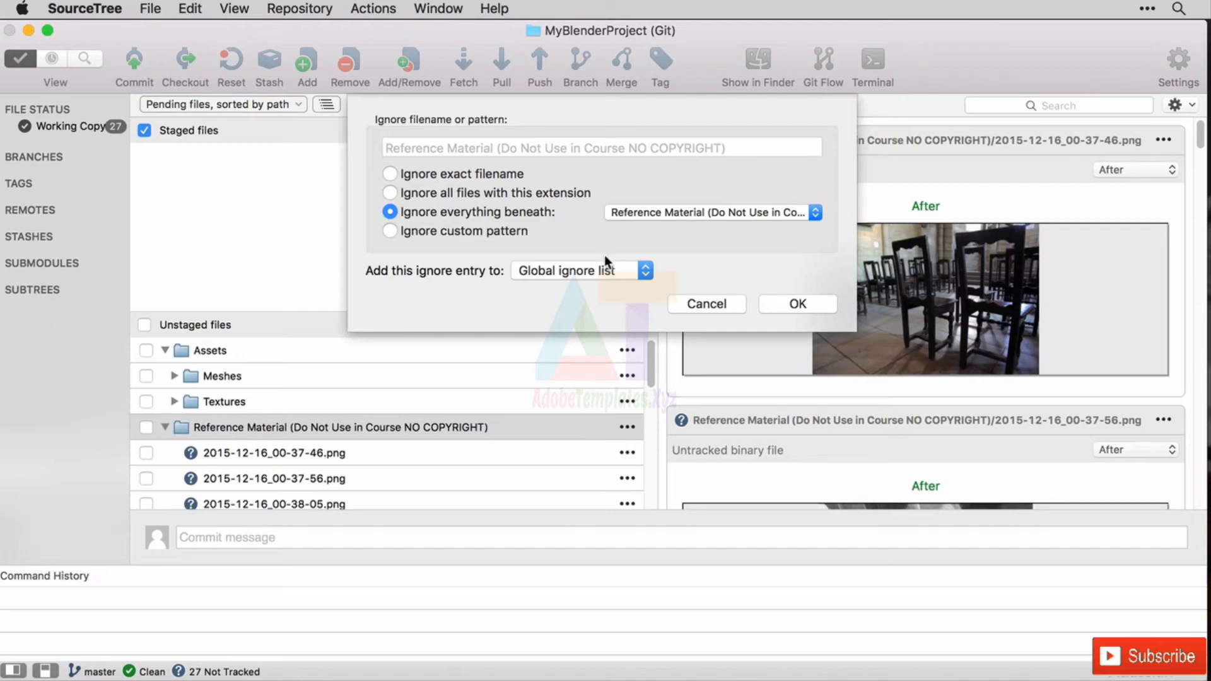
click(798, 304)
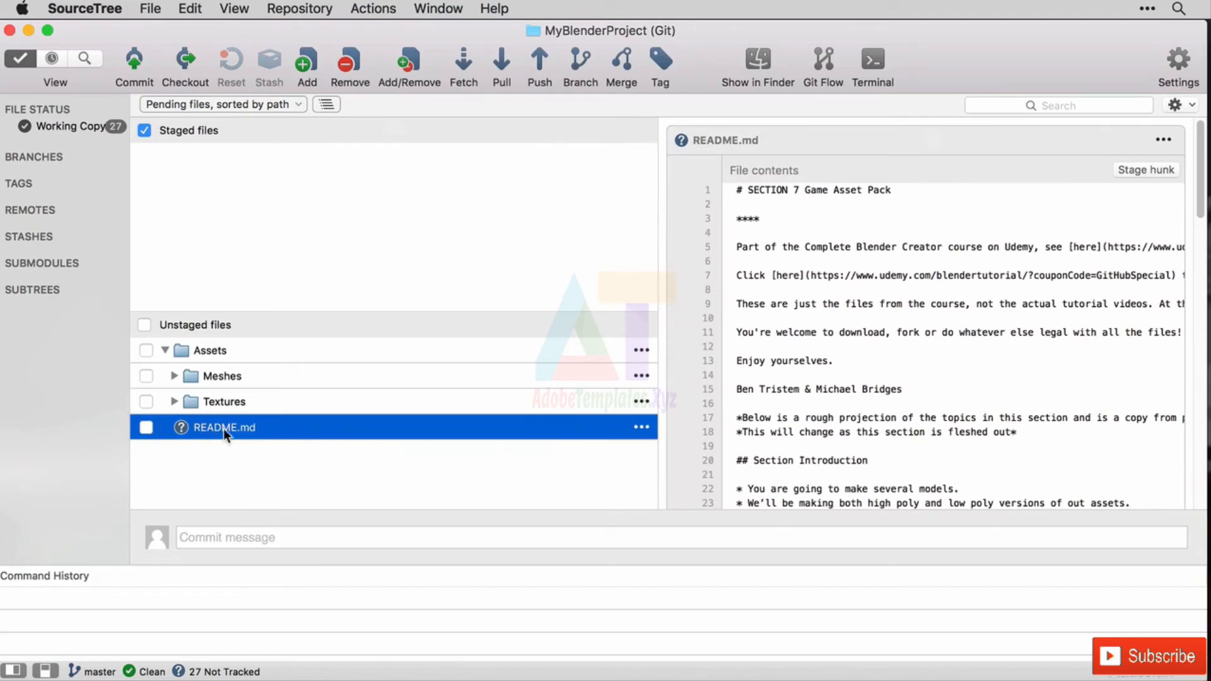
Skim the contents of README.md and stage all the remaining unstaged files
scroll(875, 360, down, 10)
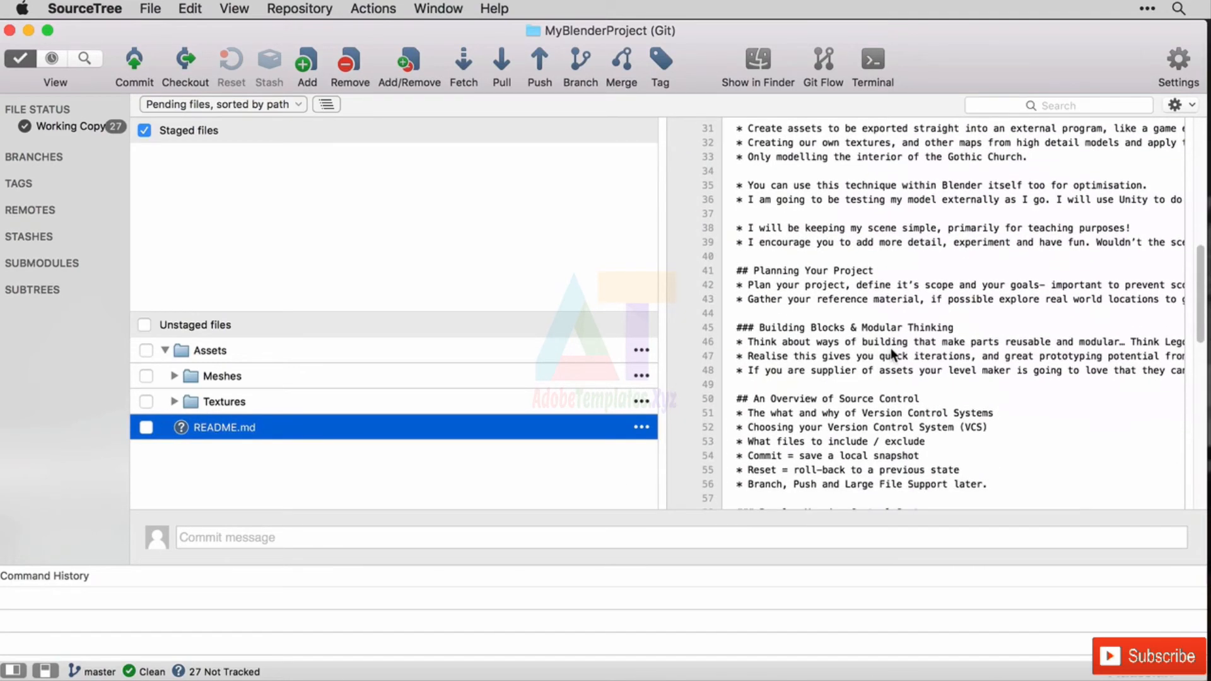
scroll(891, 347, up, 10)
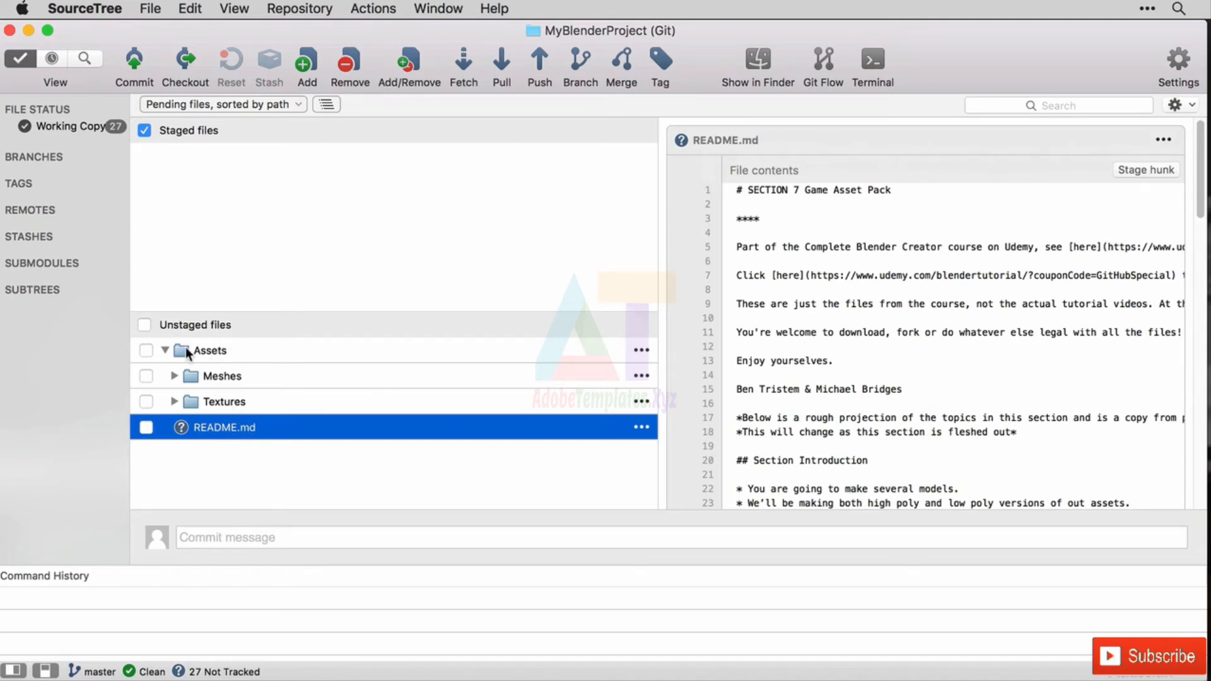
click(145, 324)
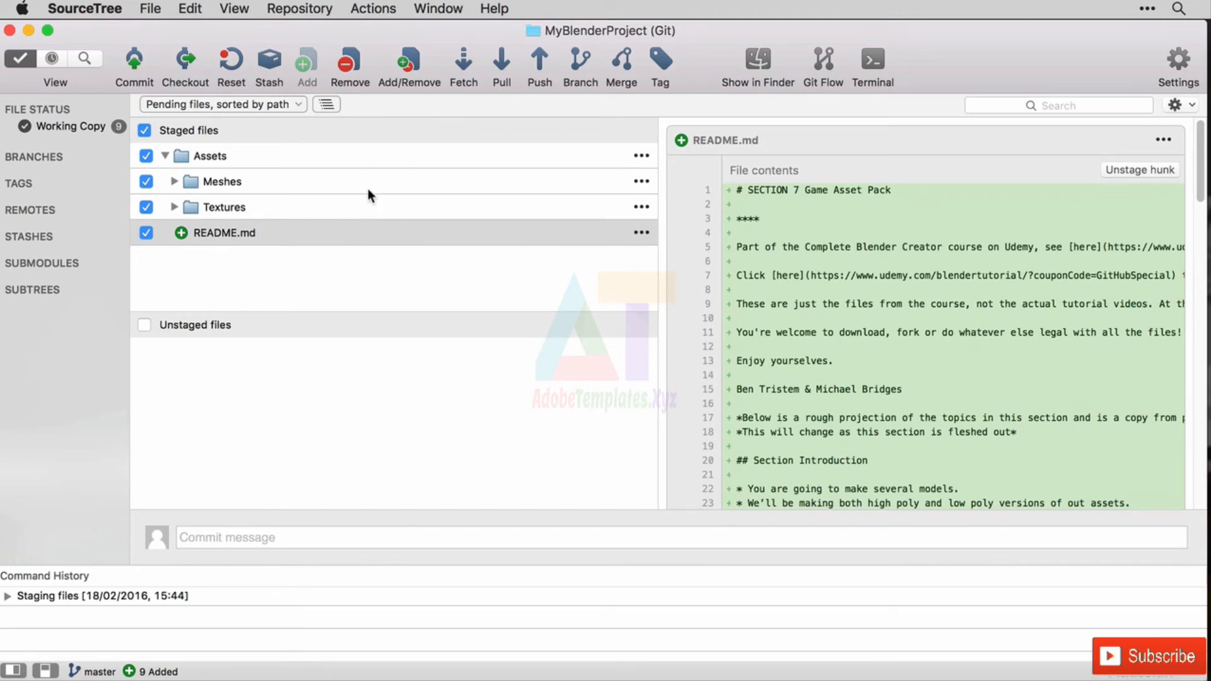
Commit the staged files with the message "First Commit"
click(281, 535)
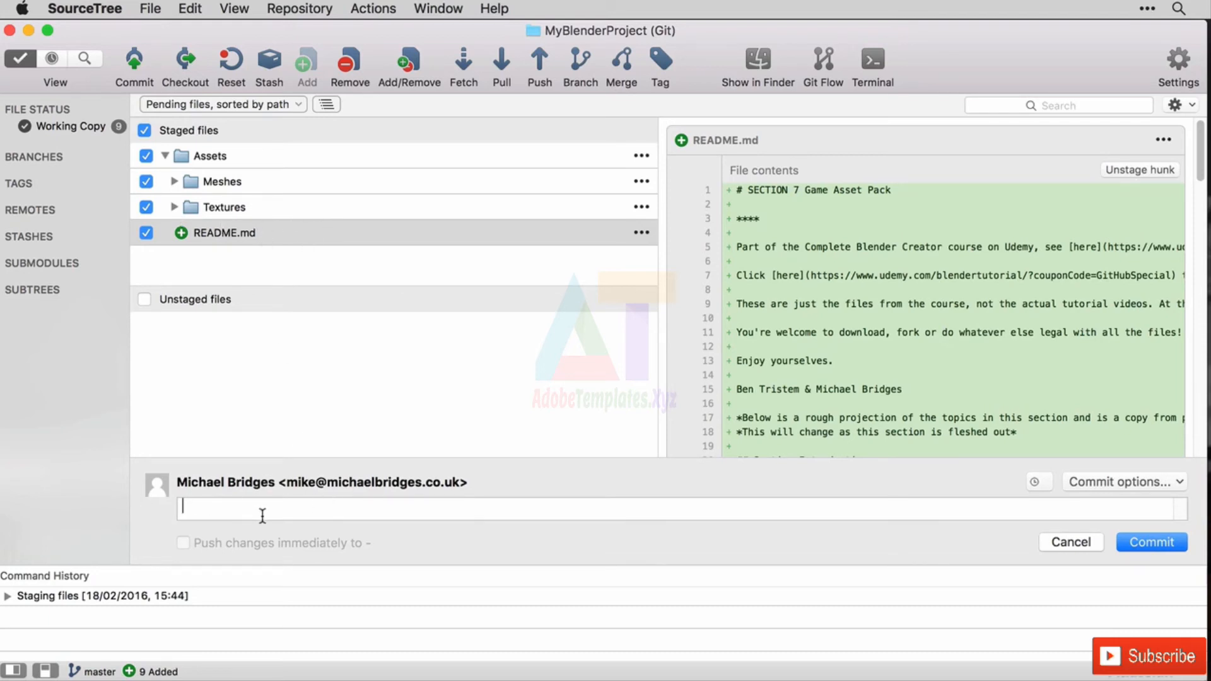
text(First Commit)
click(1156, 540)
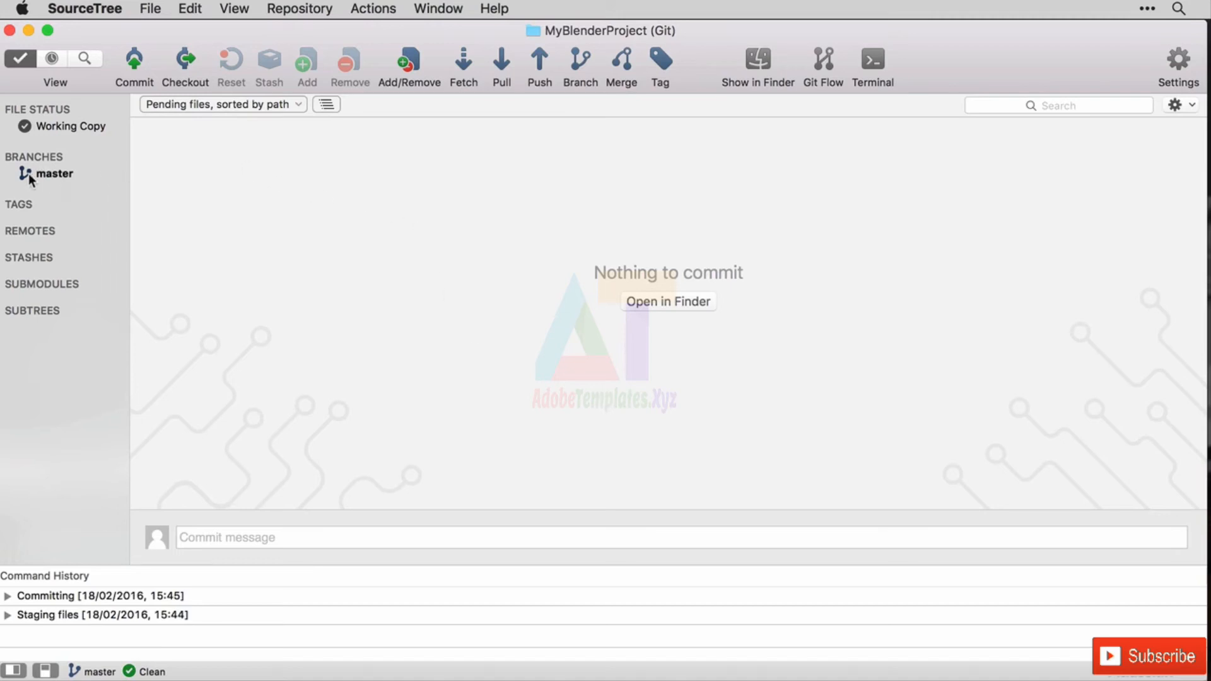
View the master branch's history and examine the staged meshes in 07.Game.Asset.Pack's uncommitted changes
click(62, 174)
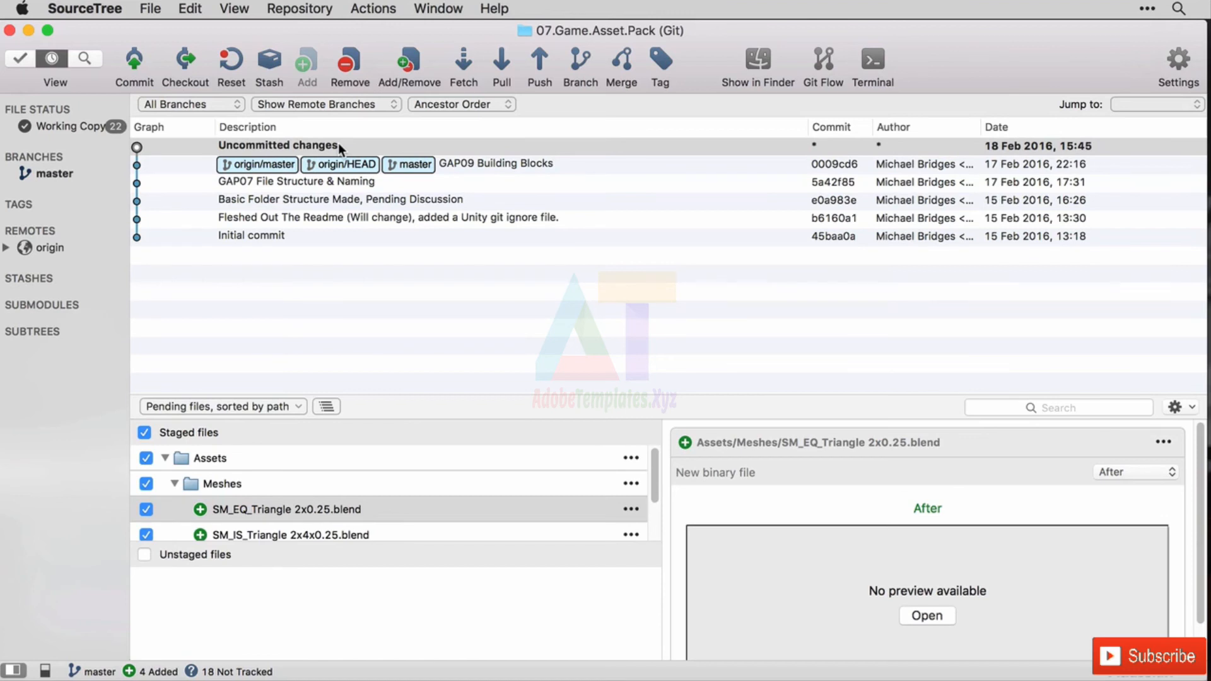
scroll(376, 487, down, 3)
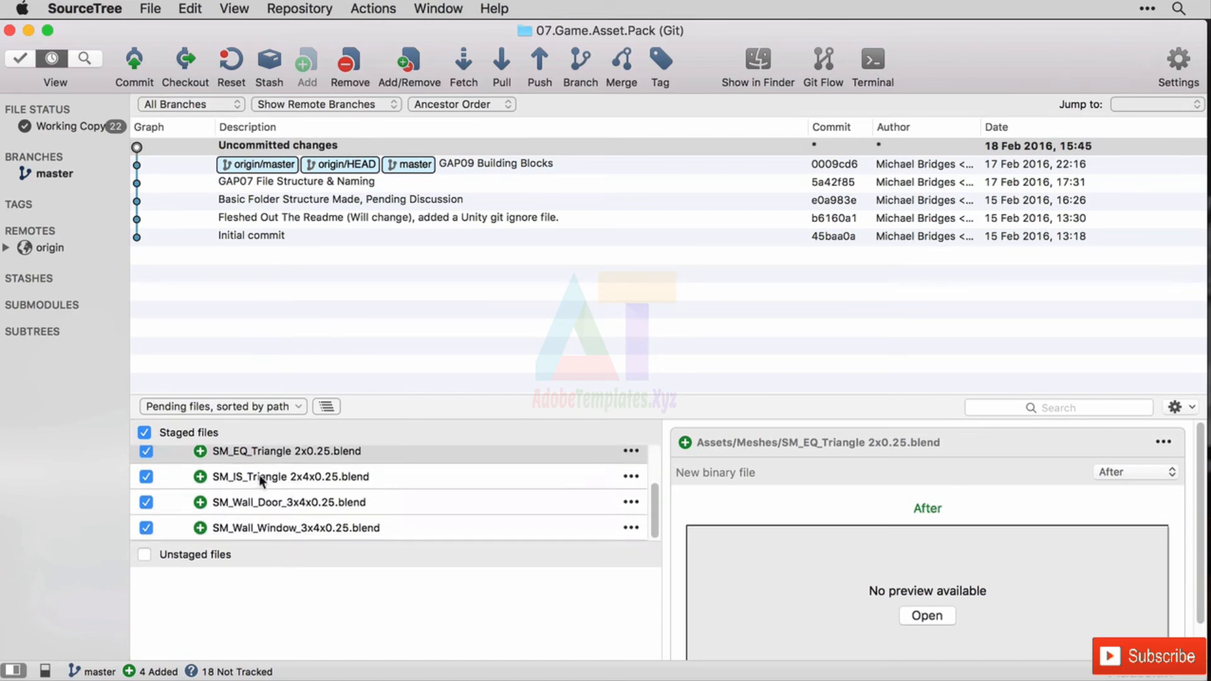
scroll(315, 486, up, 3)
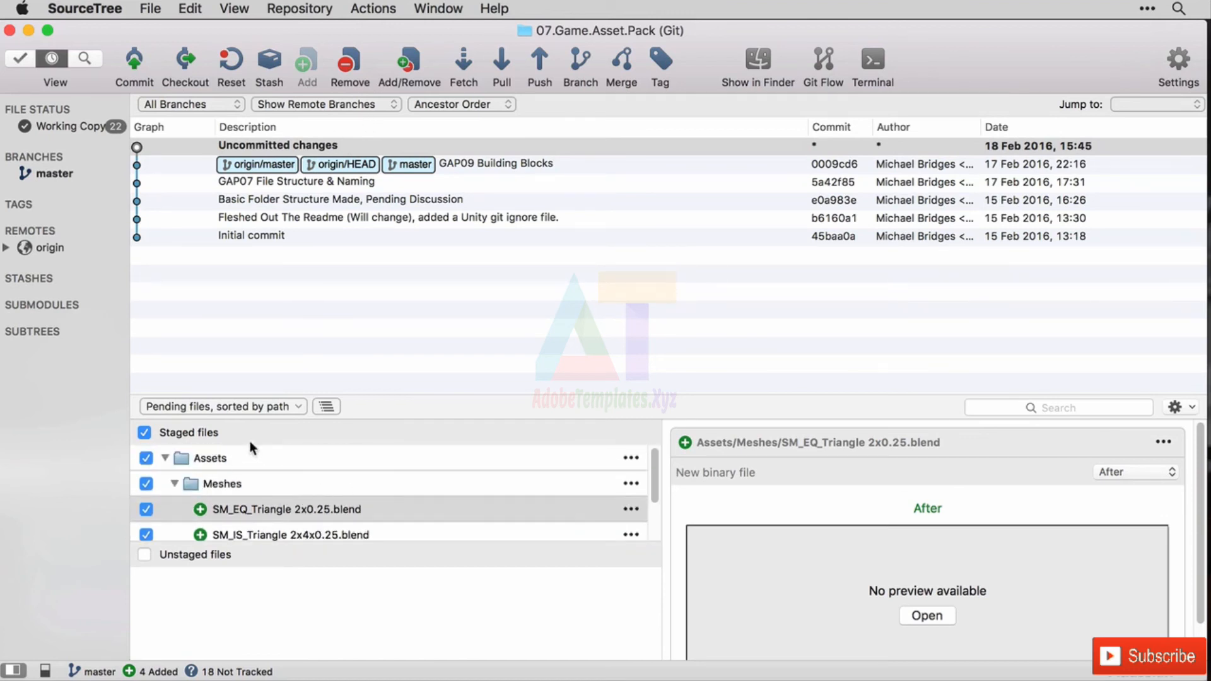
Start a commit of the staged mesh files in 07.Game.Asset.Pack with a message beginning "GAP10"
click(134, 61)
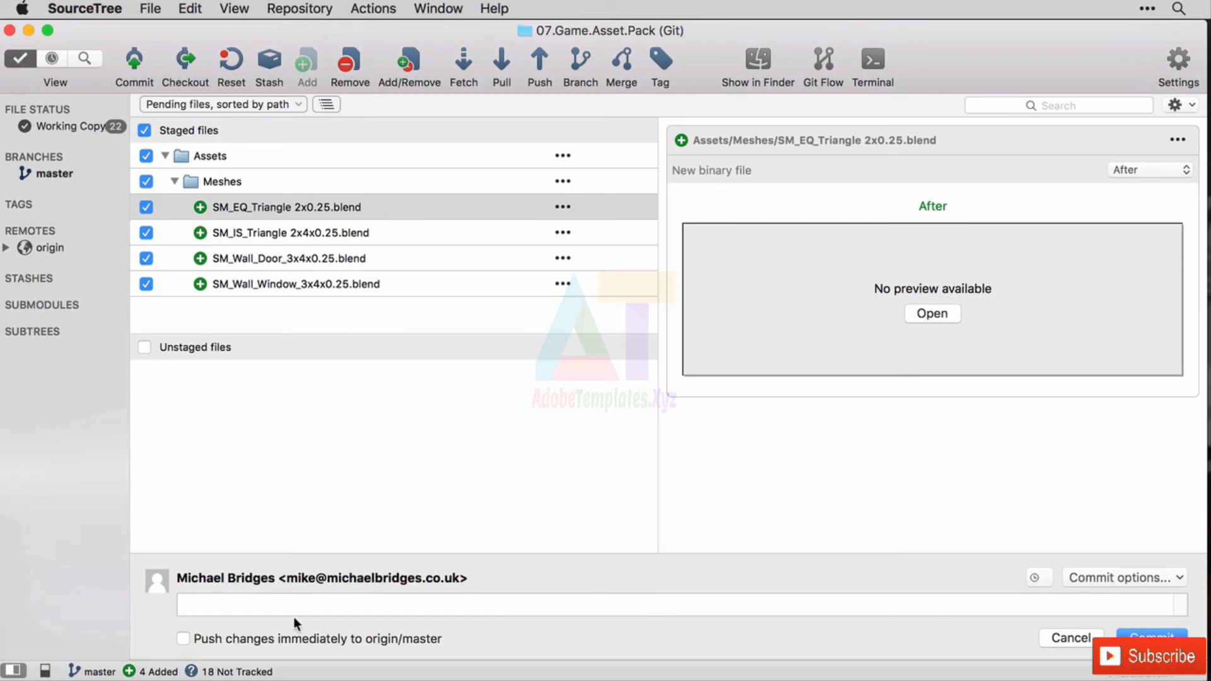
text(GAP10)
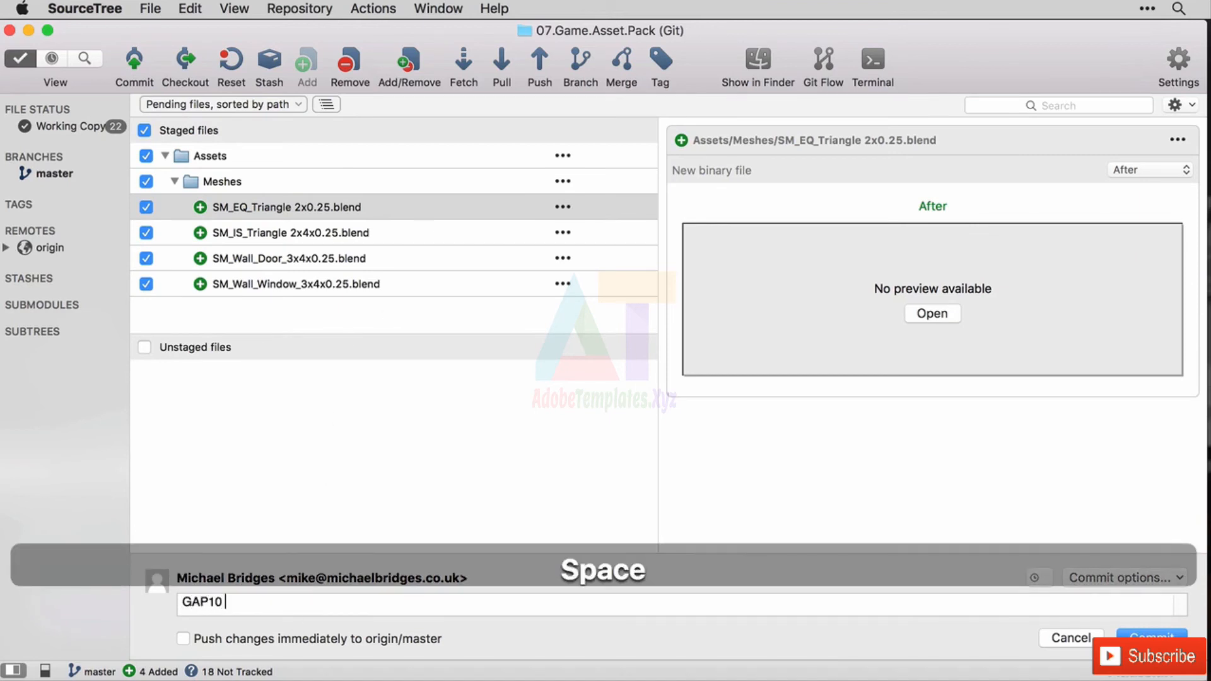